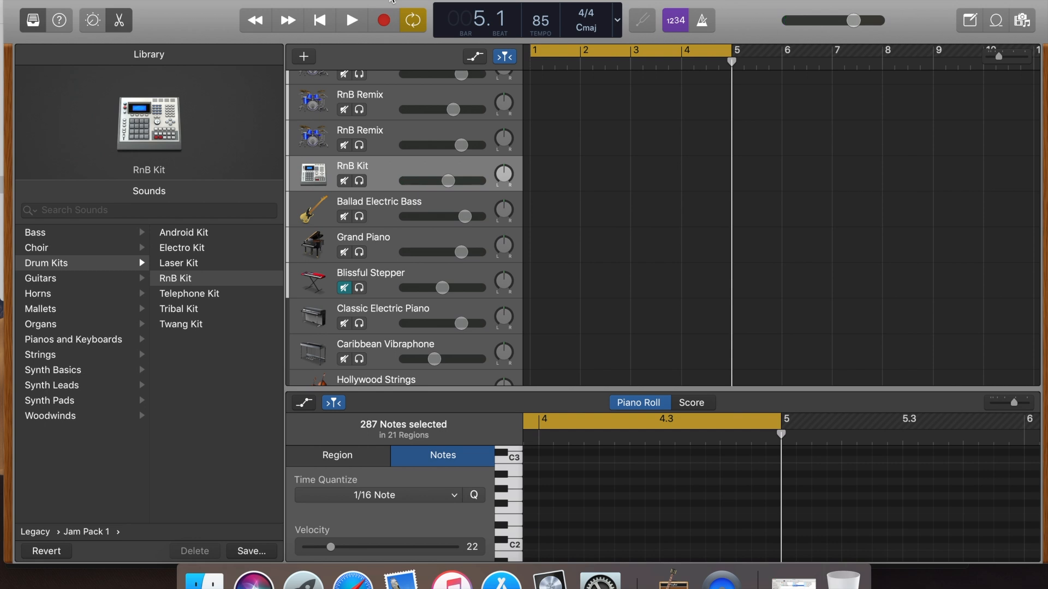
Record a four-bar part on the Grand Piano track, starting from bar 1 of the cycle range
click(406, 235)
click(410, 240)
scroll(409, 240, up, 2)
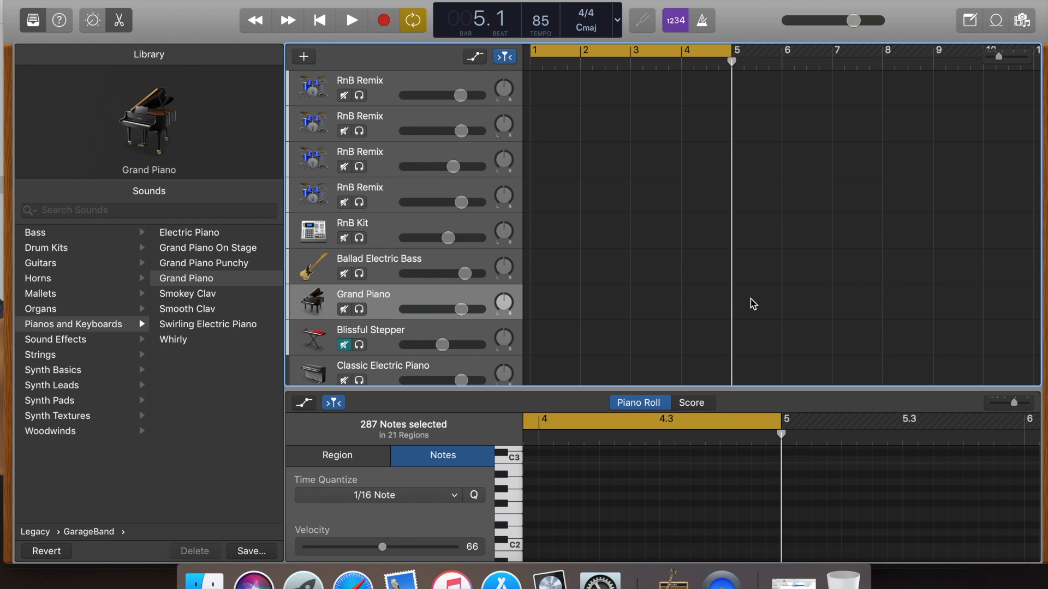
key(Return)
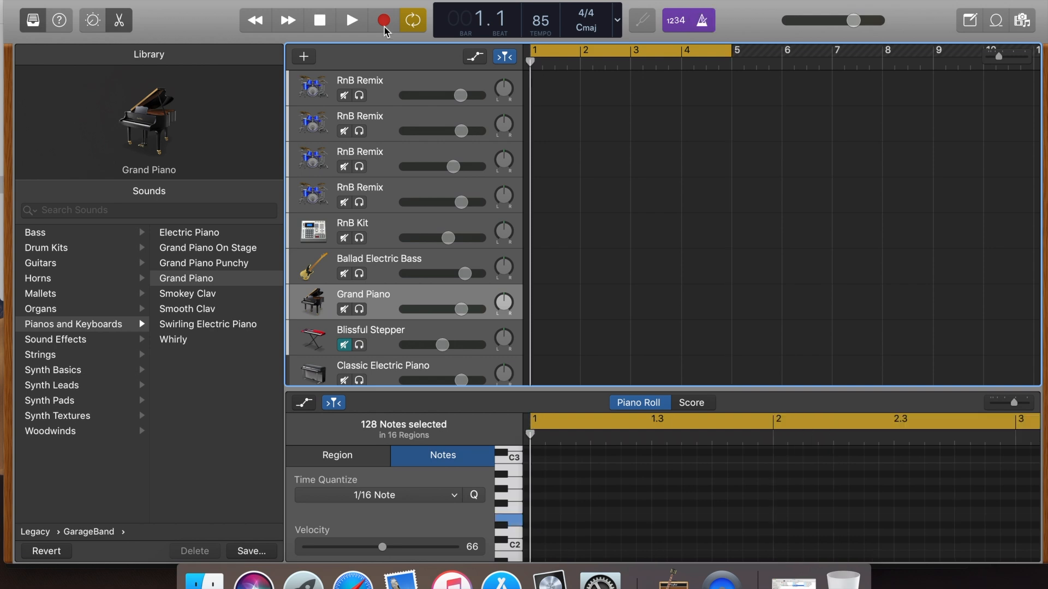
click(384, 27)
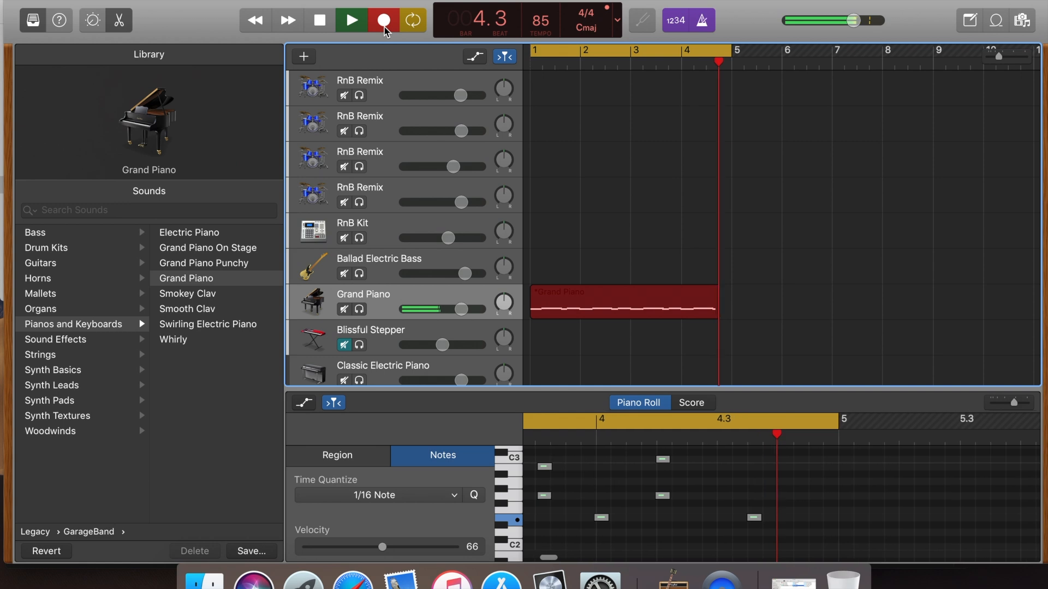
key(space)
Quantize all notes of the new Grand Piano region to 1/16 Note and play the region back
scroll(808, 496, down, 1)
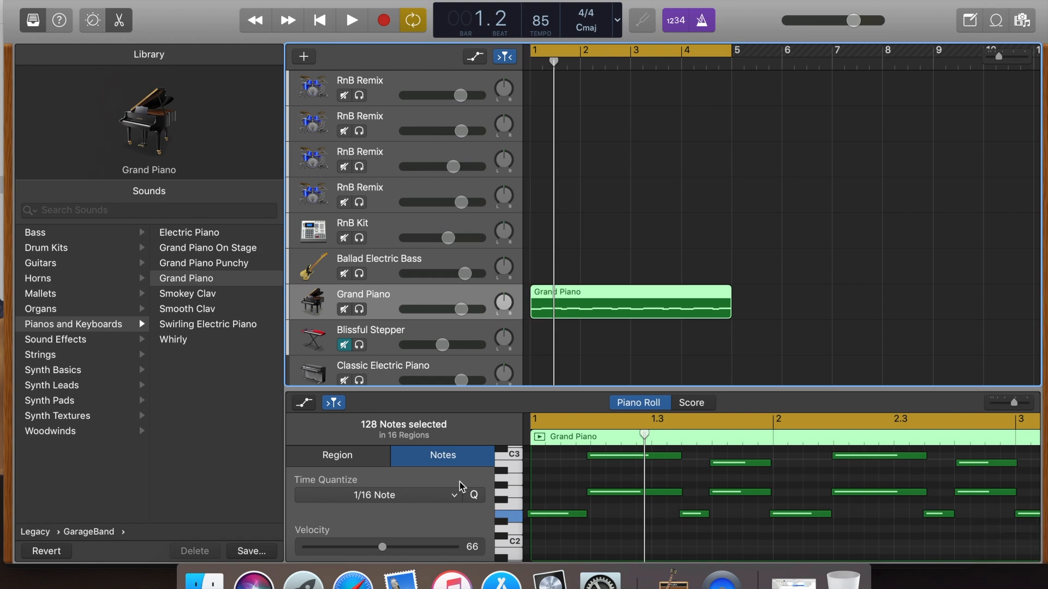
click(475, 498)
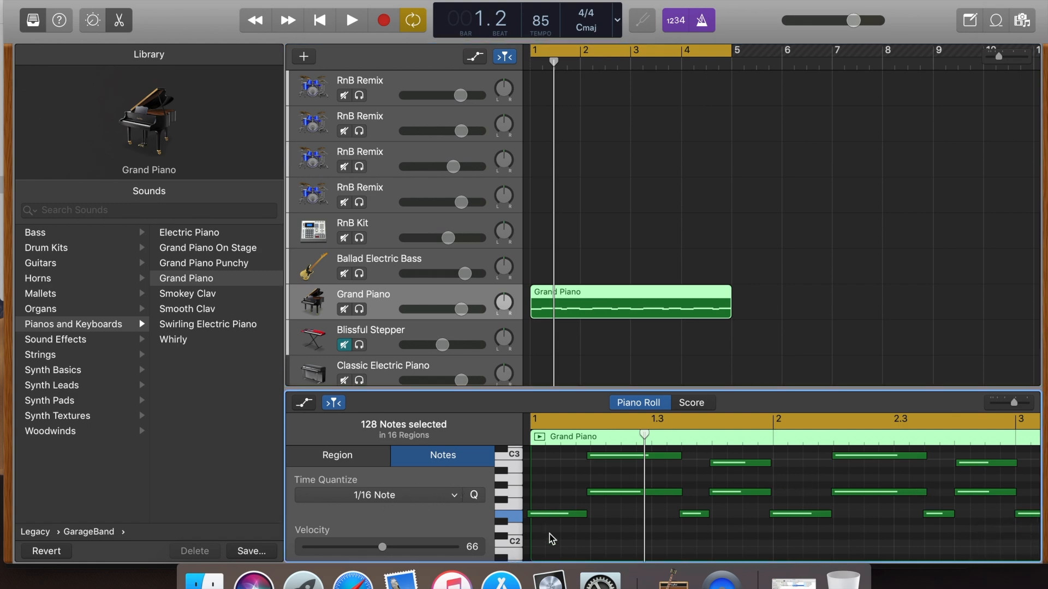
drag(550, 540, 1021, 478)
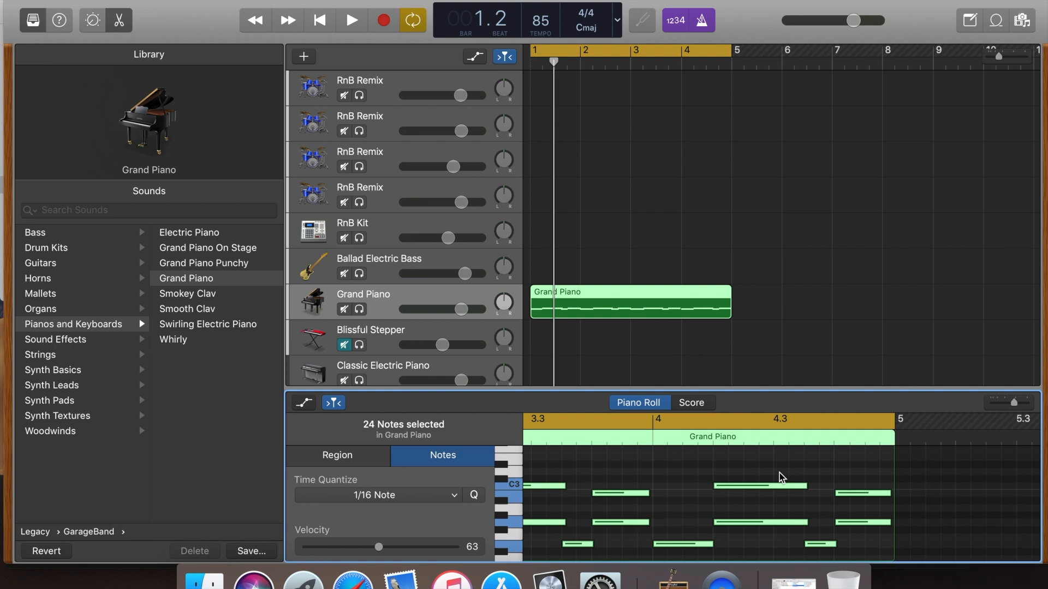
key(space)
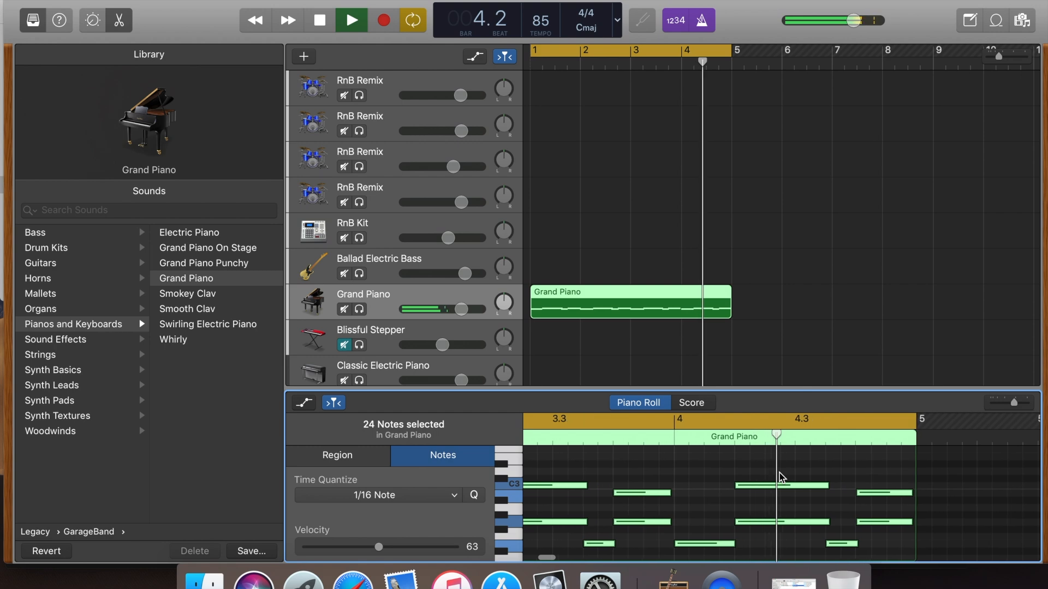
key(space)
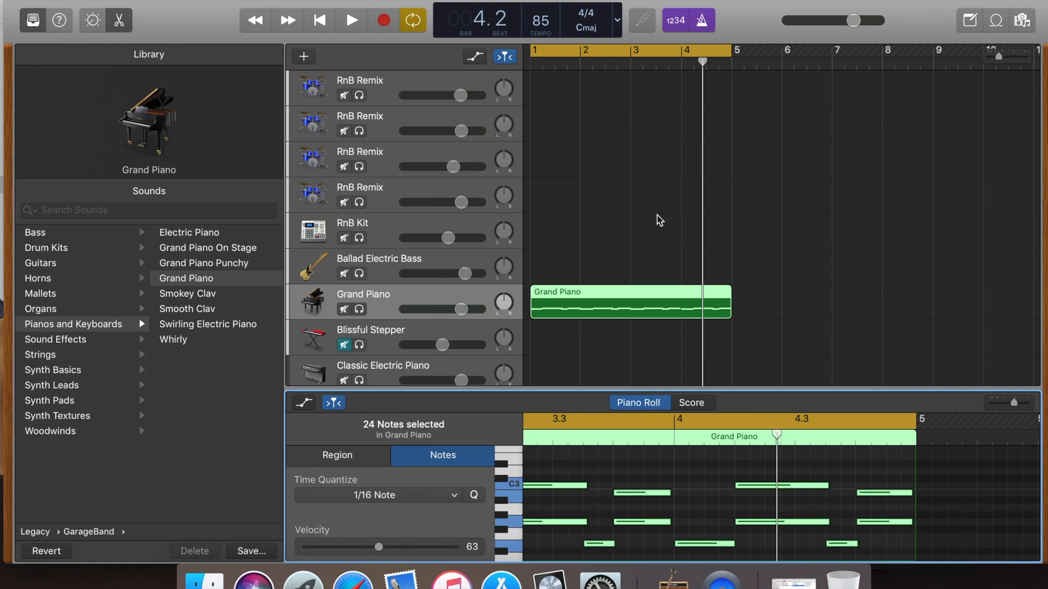
Record a four-bar drum pattern on the RnB Kit track from bar 1, over the Grand Piano part
click(436, 229)
click(437, 229)
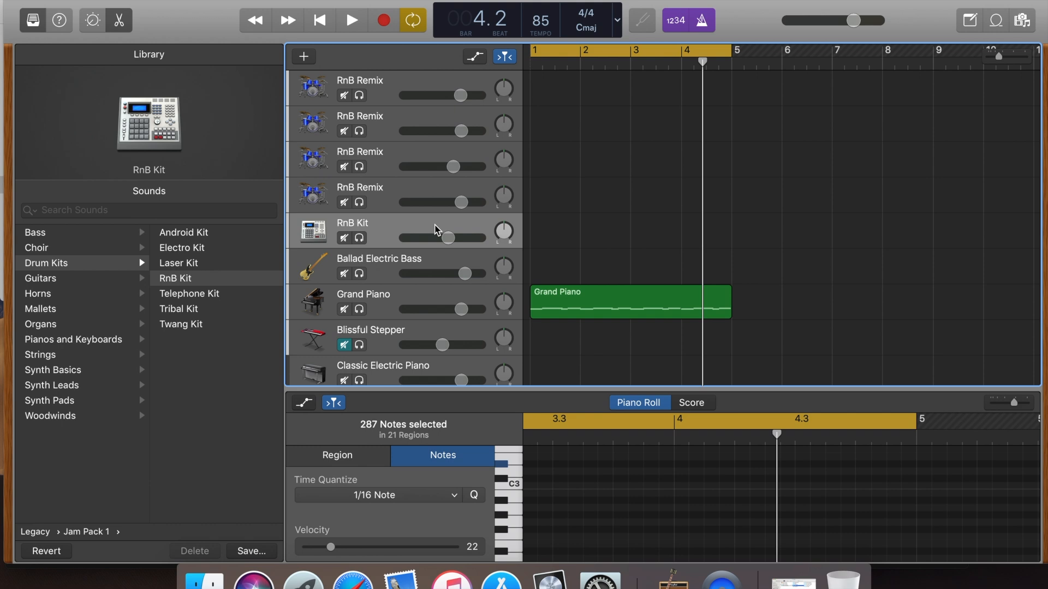
click(320, 20)
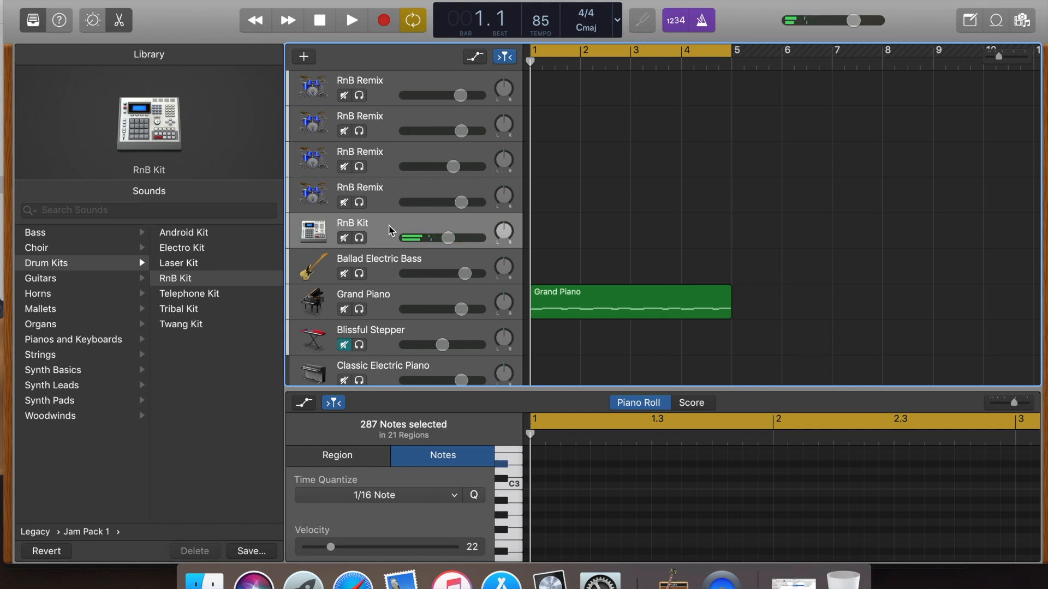
click(384, 23)
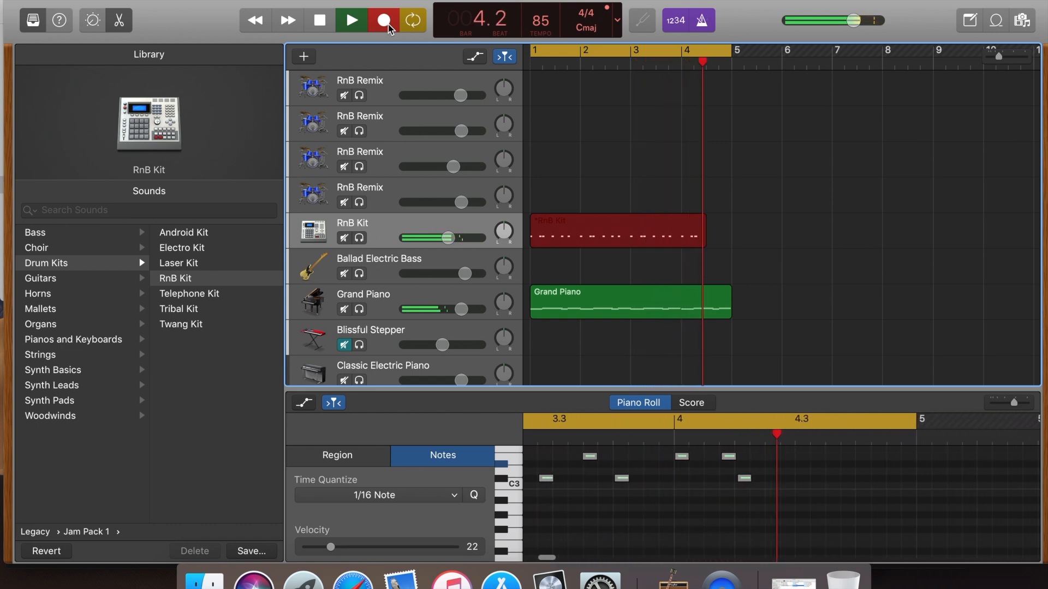
key(space)
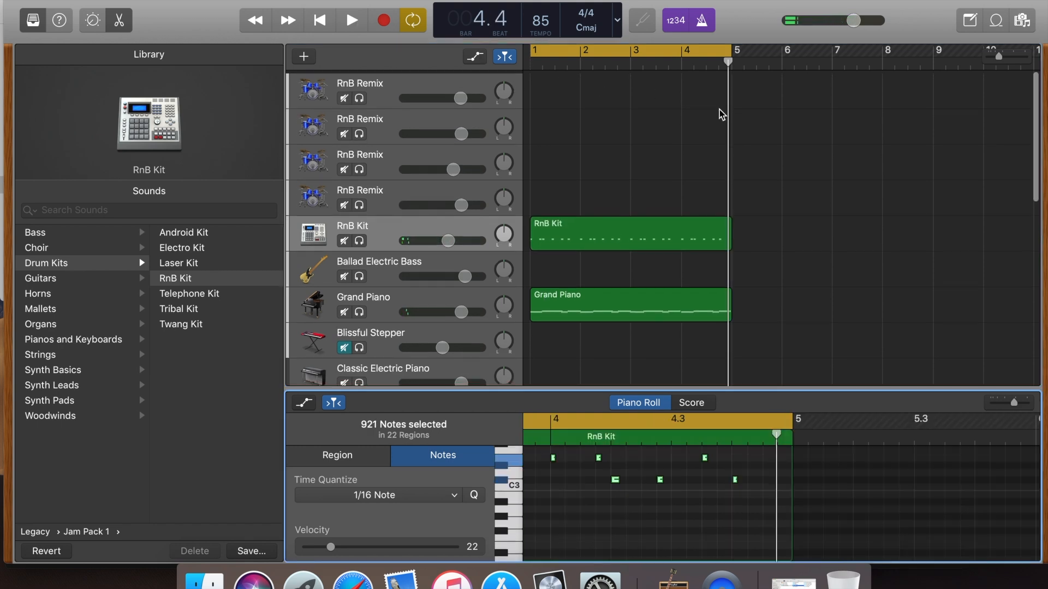
scroll(719, 109, right, 4)
scroll(719, 109, left, 4)
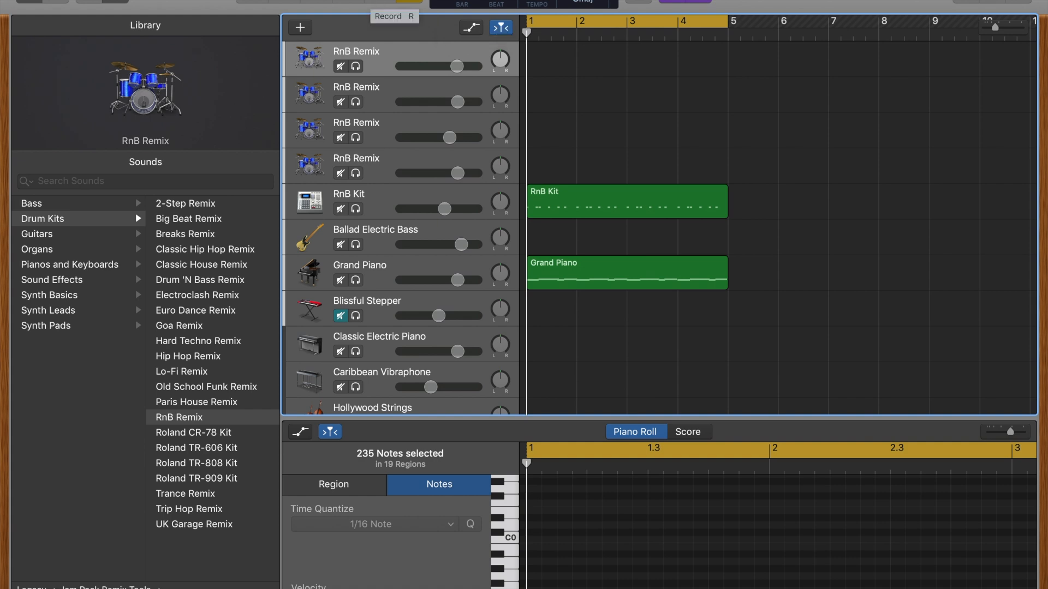
Record a four-bar pattern on the first RnB Remix track and solo that track for playback
click(380, 1)
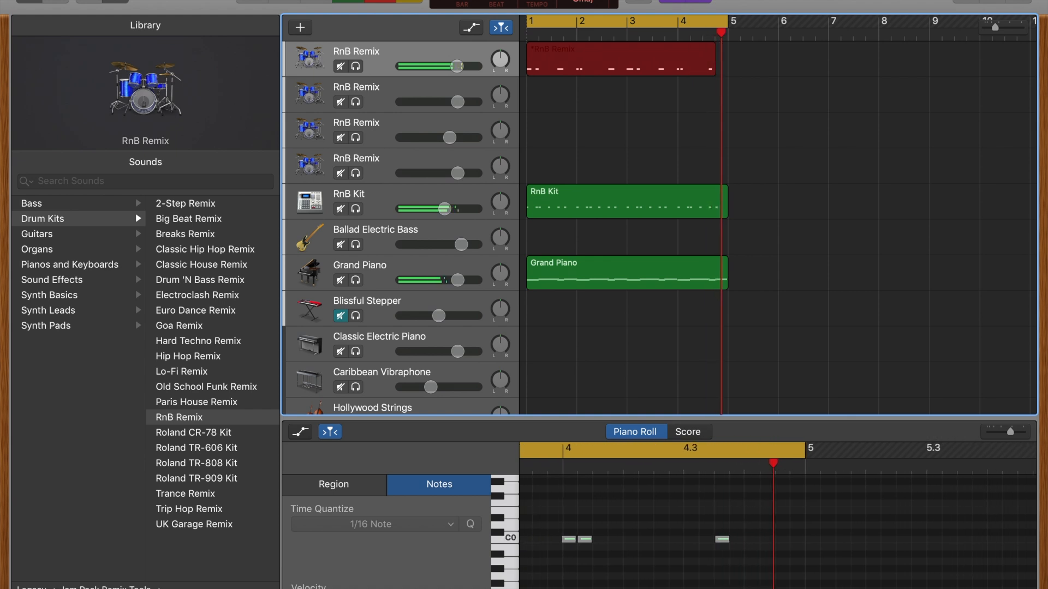
key(space)
key(space)
click(355, 66)
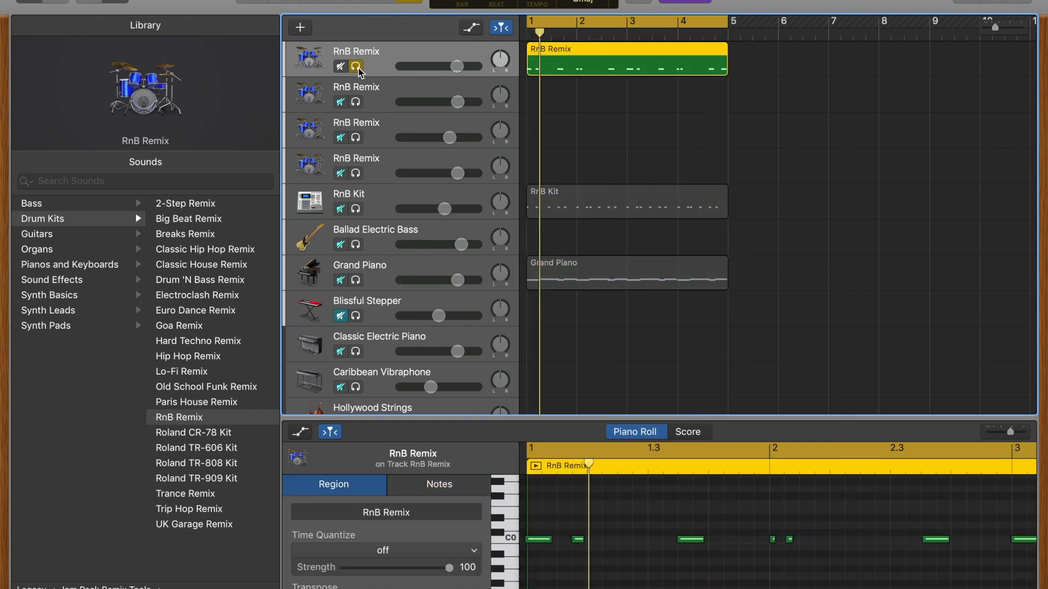
click(347, 1)
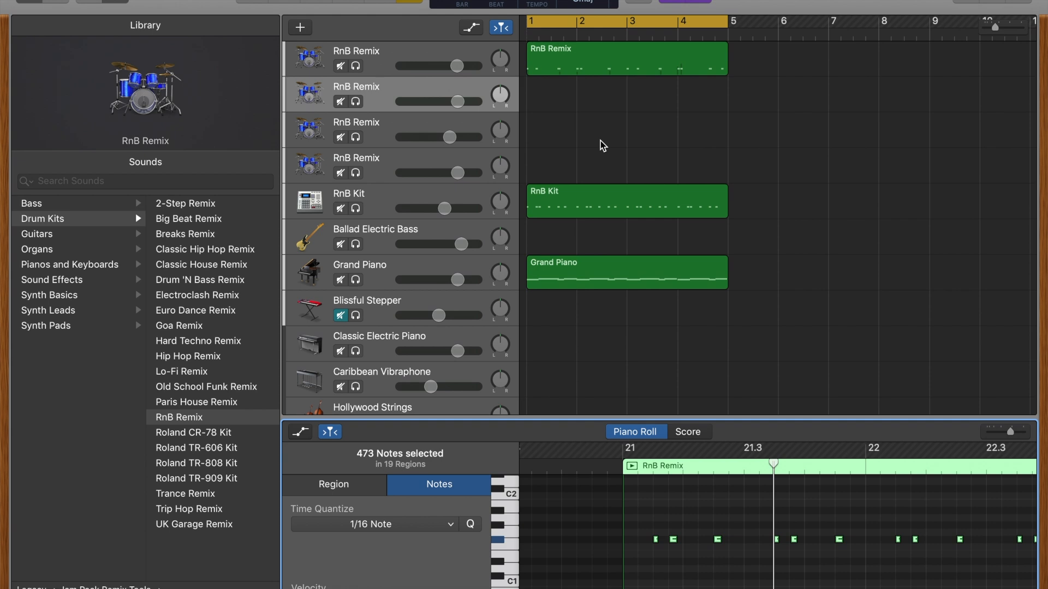
Record a four-bar pattern on the second RnB Remix track over the existing parts
click(378, 2)
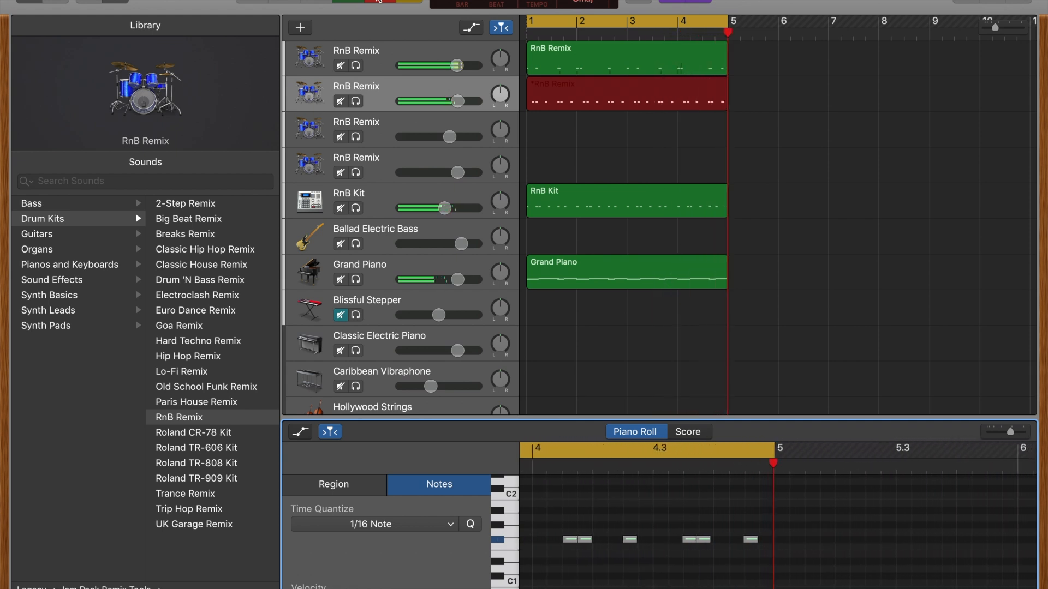
click(378, 1)
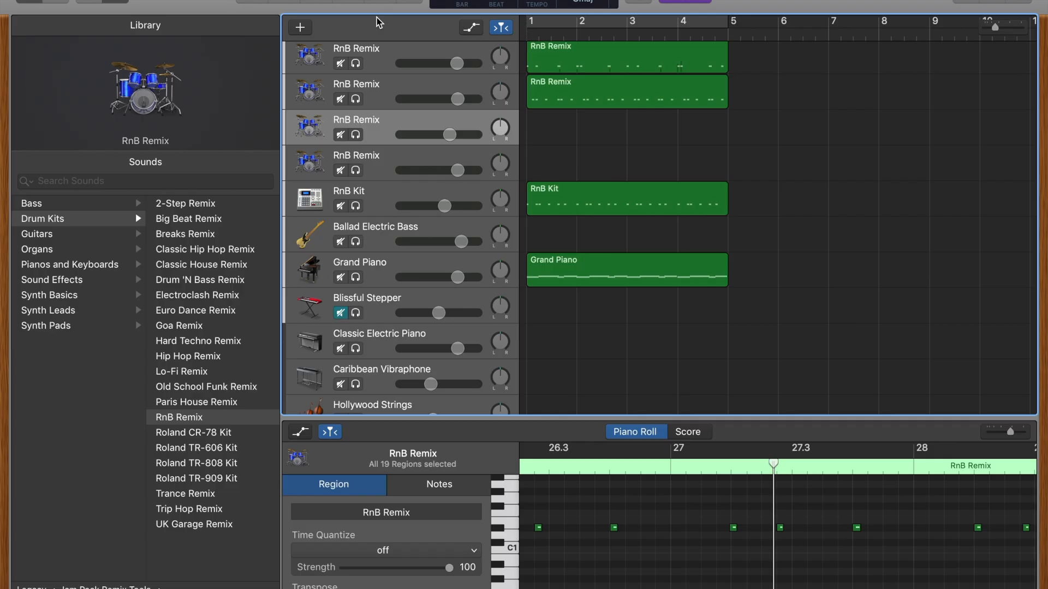
Turn the four-bar cycle range back on, record a pattern on the third RnB Remix track from bar 1, and select all its notes
click(406, 2)
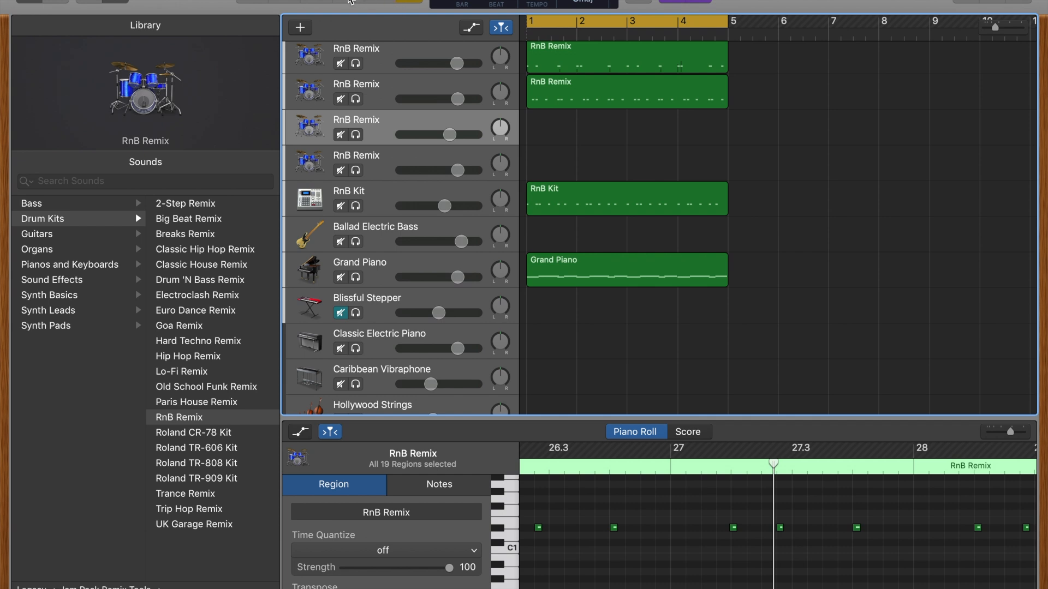
click(349, 1)
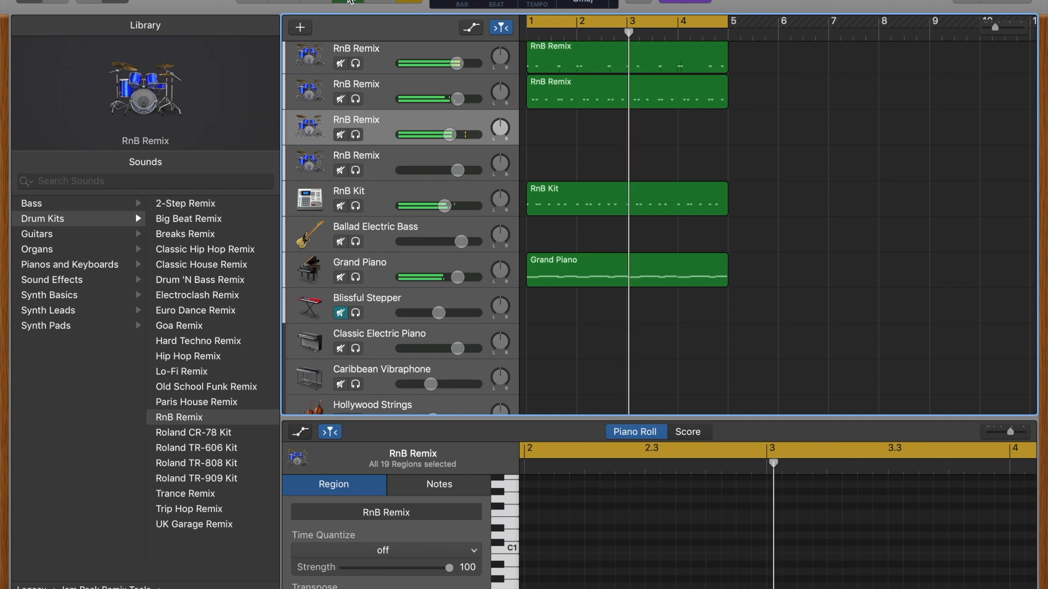
click(349, 1)
click(320, 1)
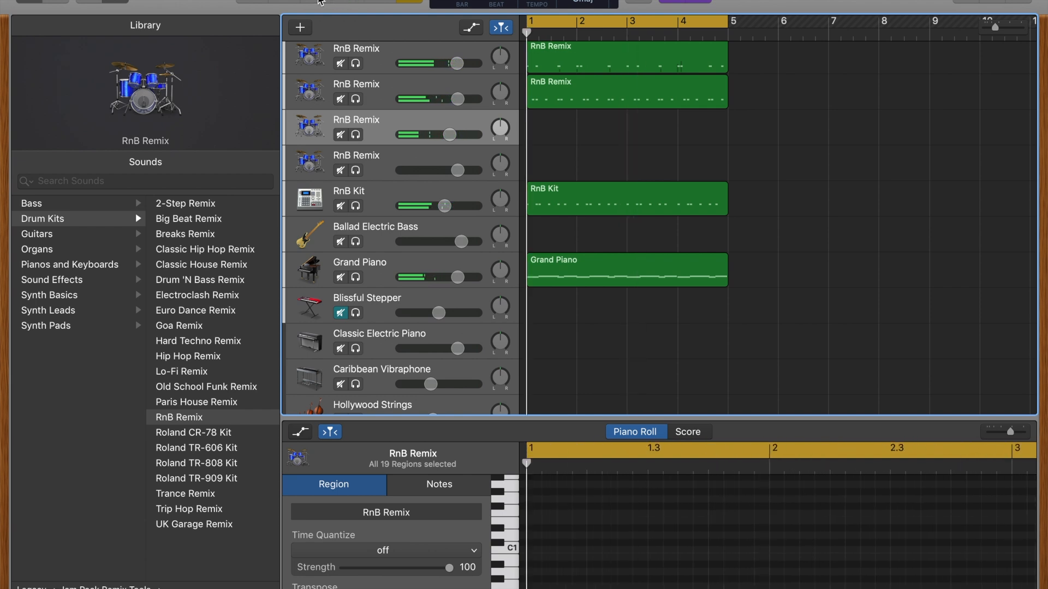
click(389, 2)
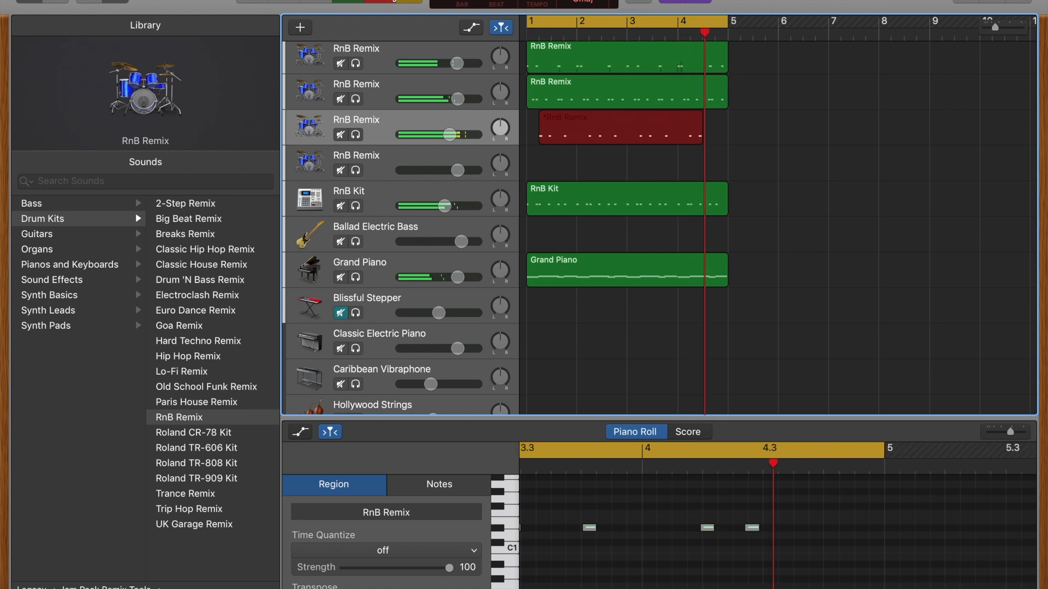
key(space)
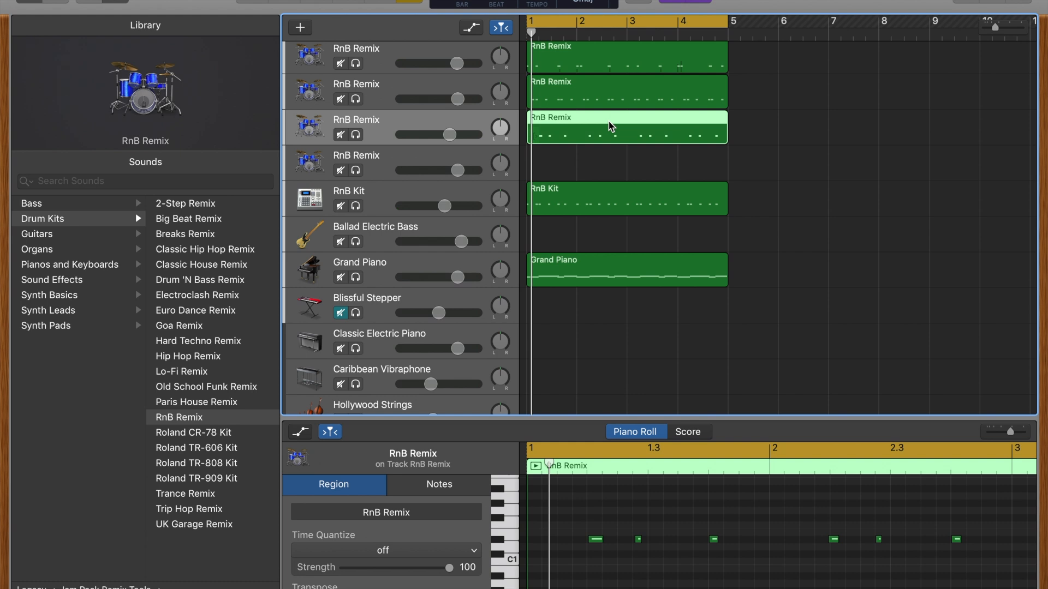
key(super+a)
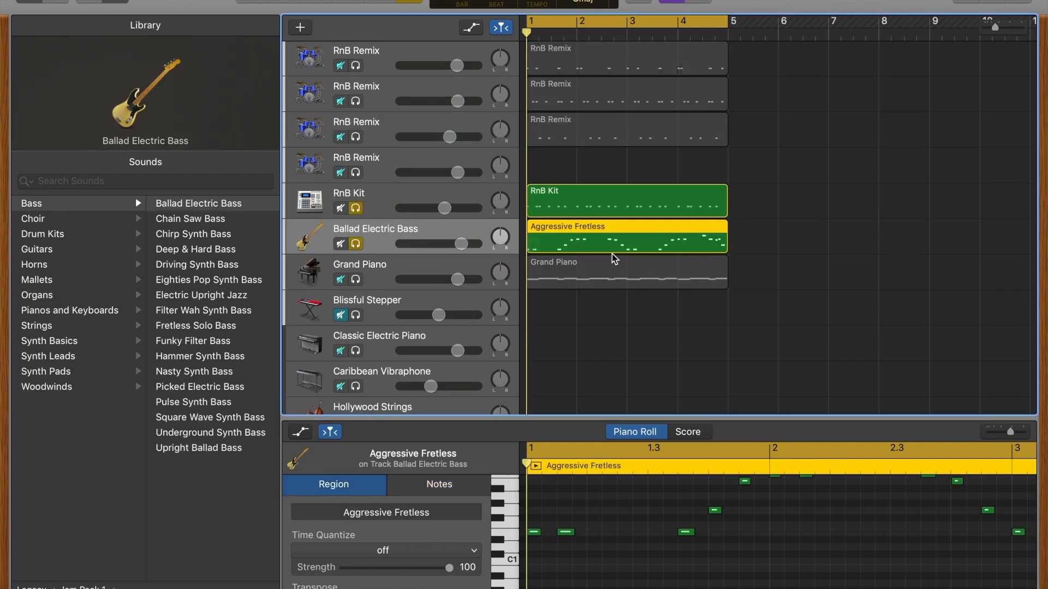
Play the soloed bass and RnB Kit parts together, unsolo the RnB Kit, and delete the Aggressive Fretless region from the Ballad Electric Bass track
key(space)
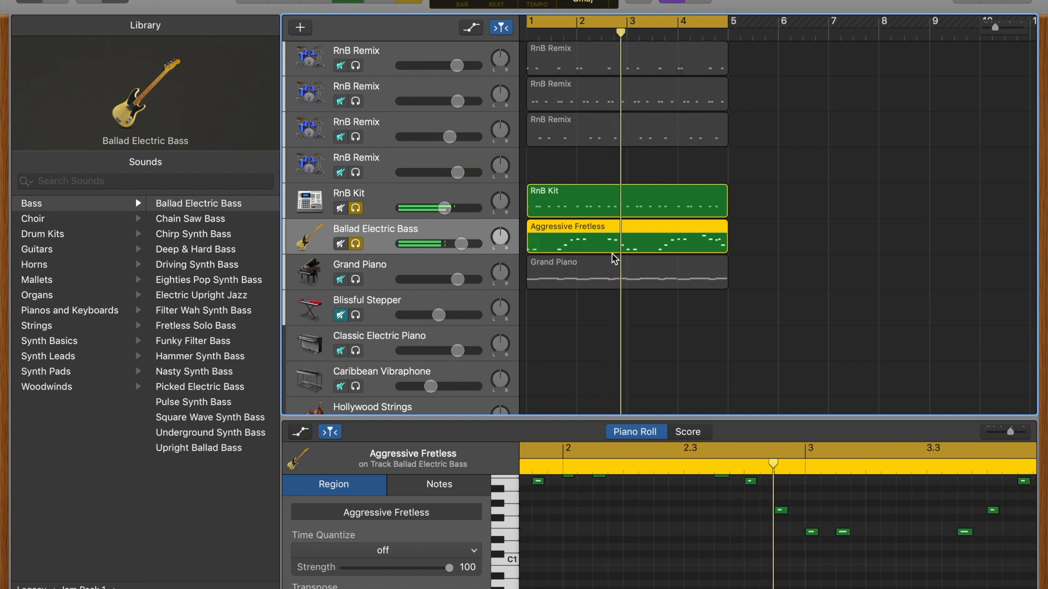
click(356, 208)
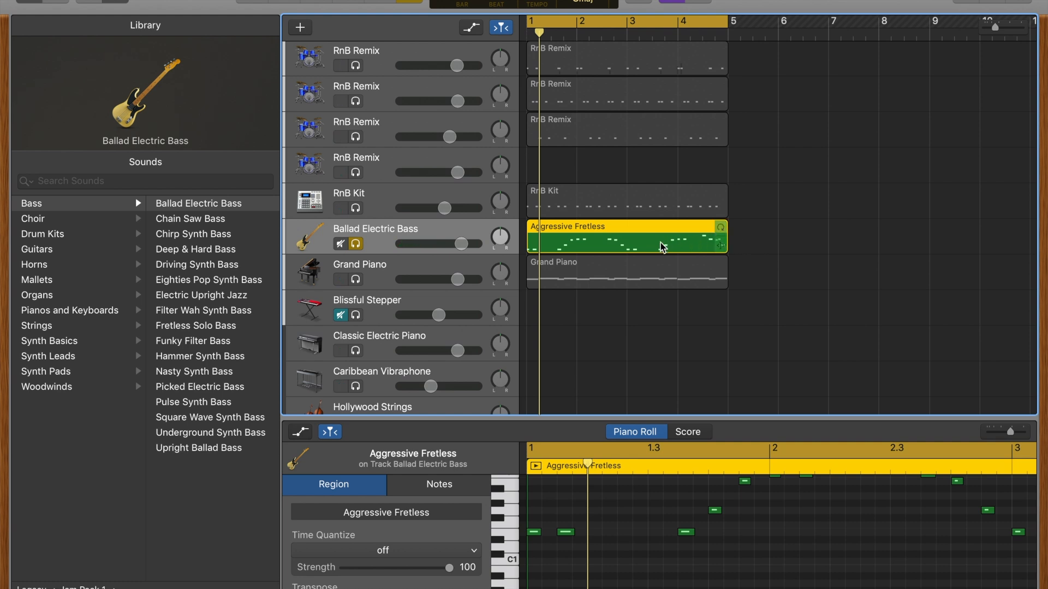
key(Delete)
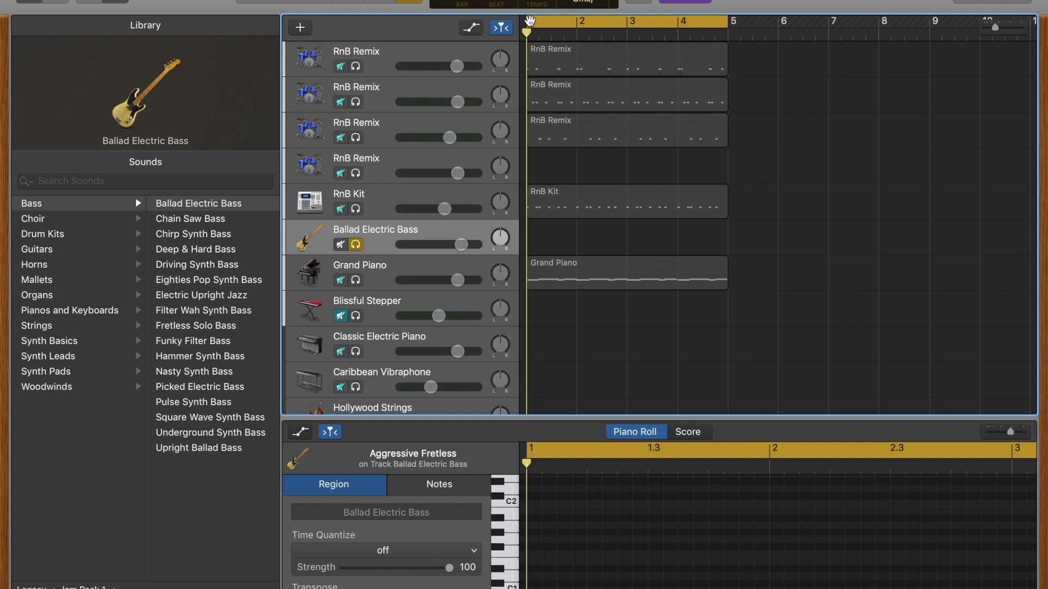
Record a new four-bar line on the soloed Ballad Electric Bass track and quantize all its notes to 1/16 Note
click(381, 1)
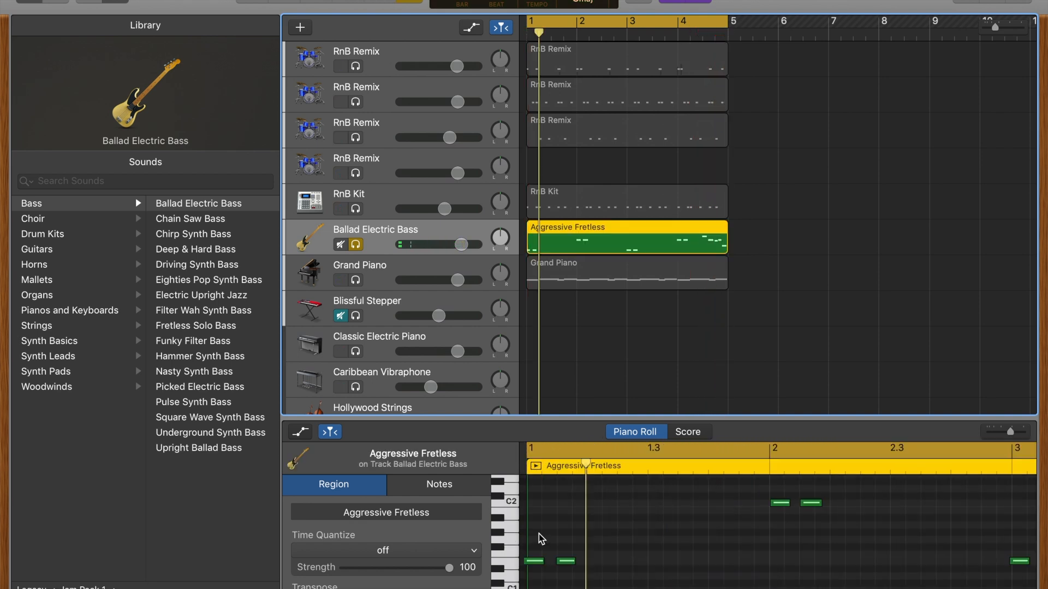
key(super+a)
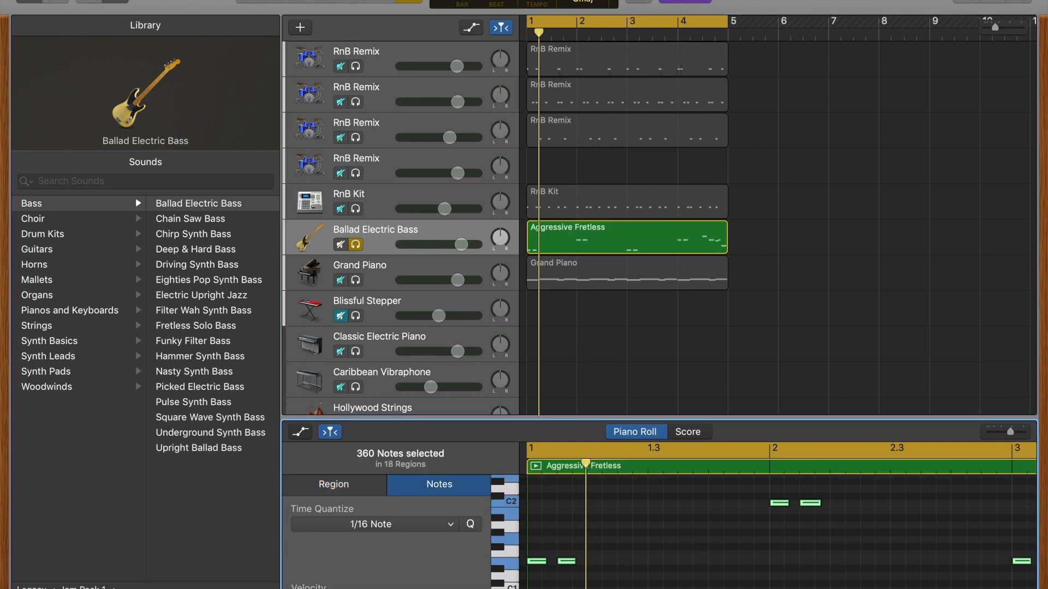
Unsolo the Ballad Electric Bass track, play all the recorded parts together, and return the playhead to the start
click(355, 245)
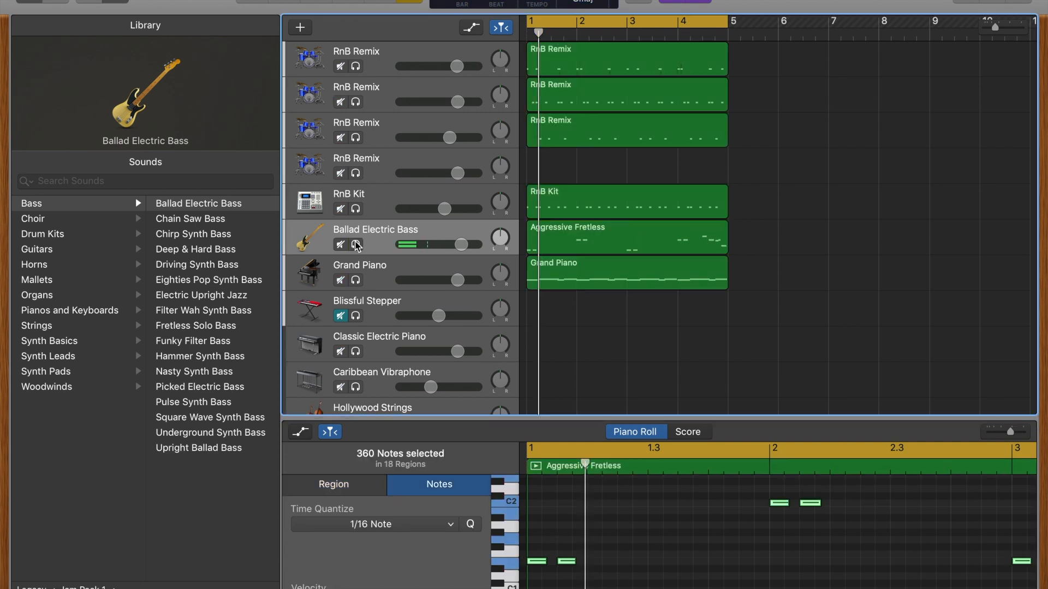
key(space)
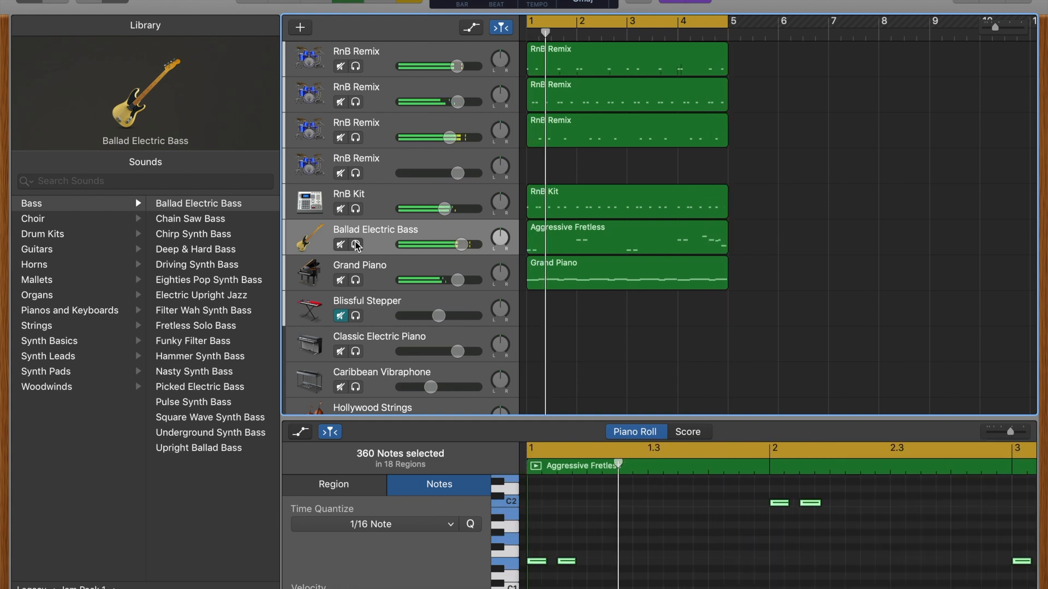
click(321, 1)
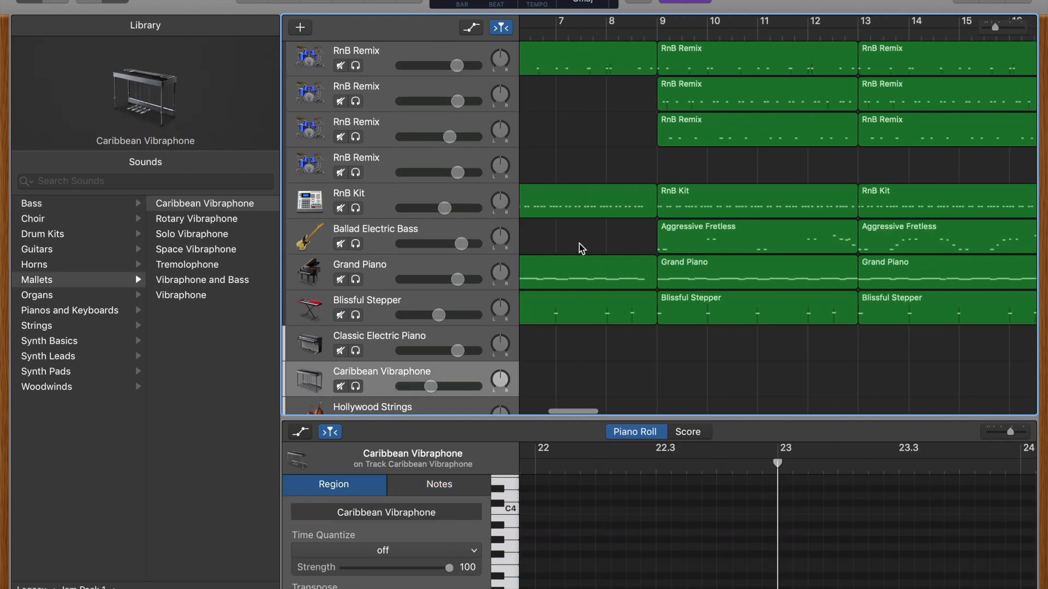
Play the full arrangement from bar 1 and examine how the regions of each track are laid out along the timeline
scroll(580, 245, left, 5)
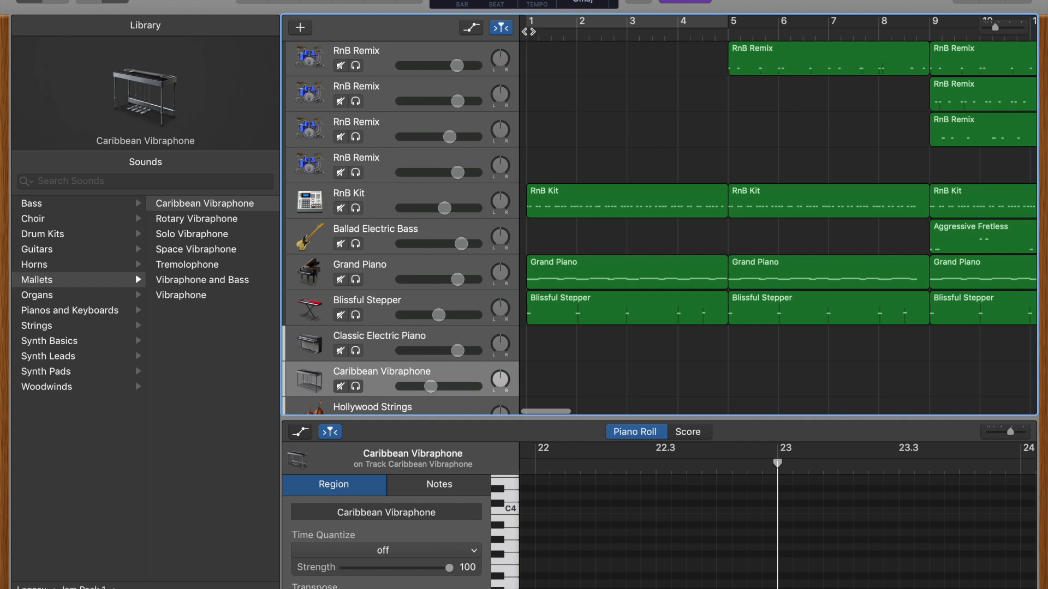
key(Return)
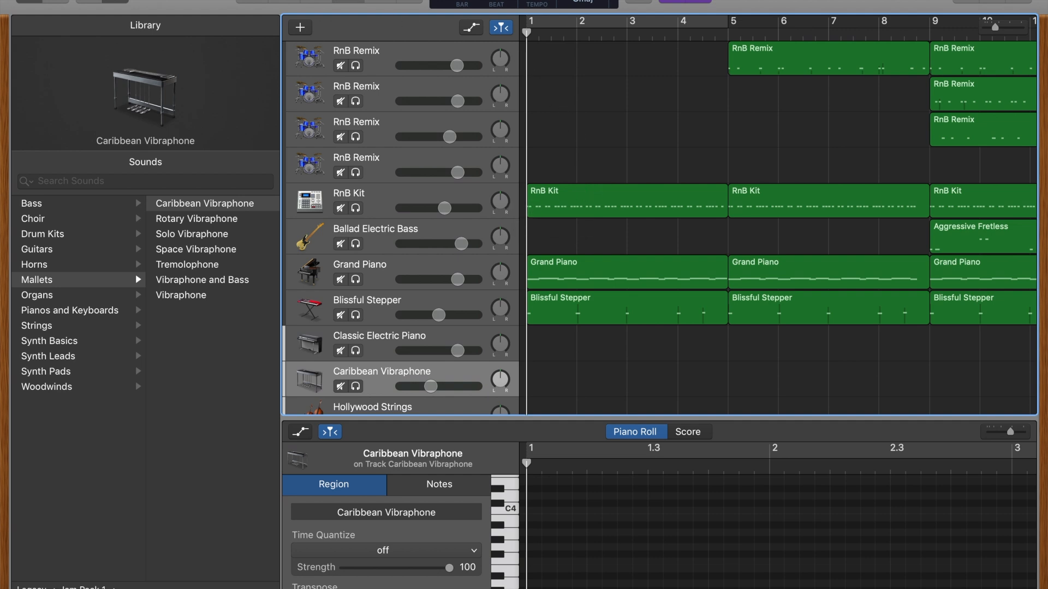
key(space)
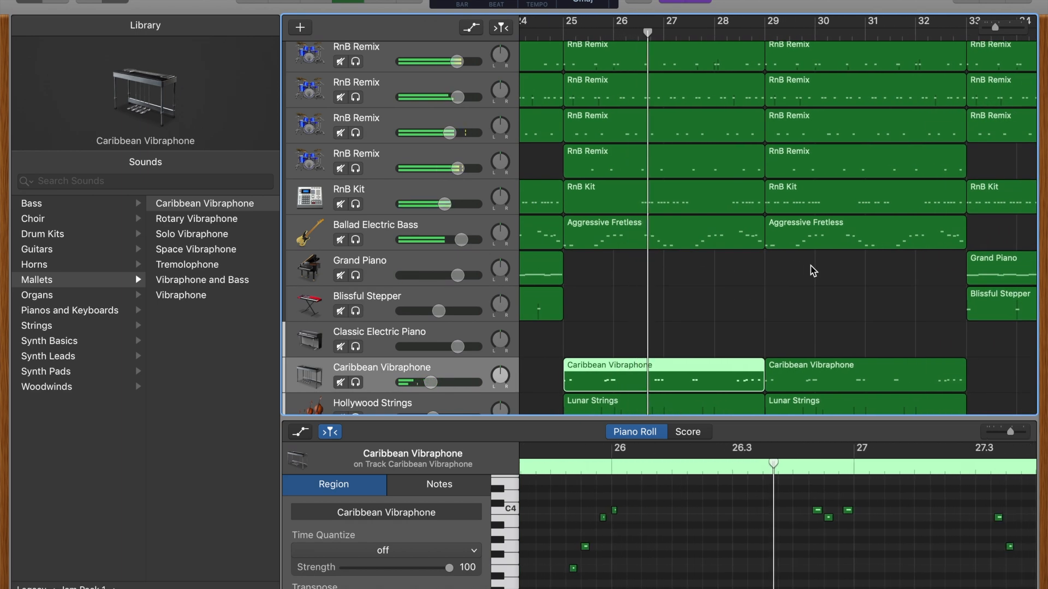
scroll(813, 271, up, 1)
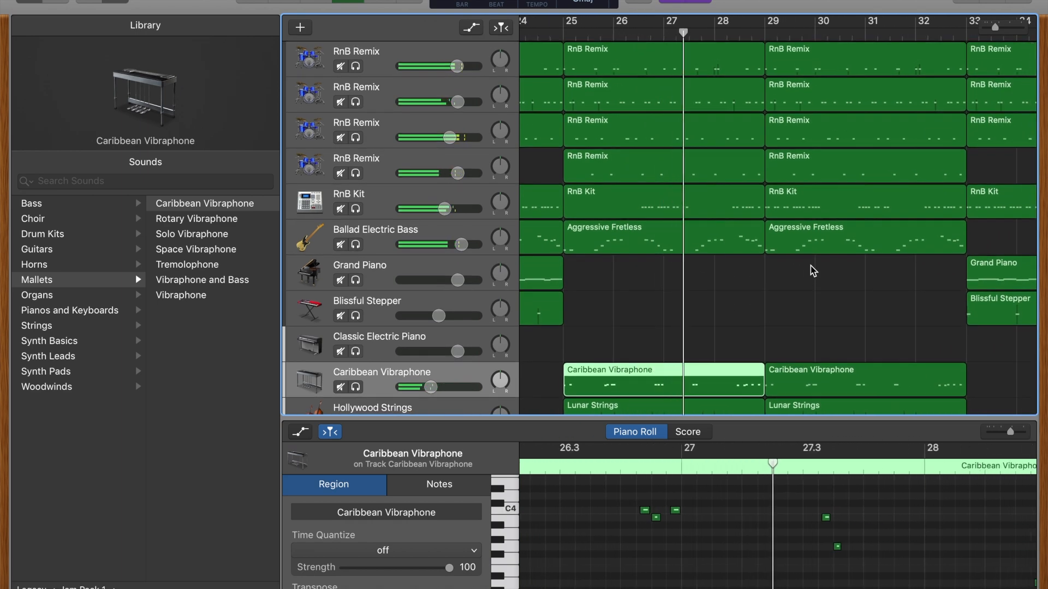
scroll(814, 271, down, 5)
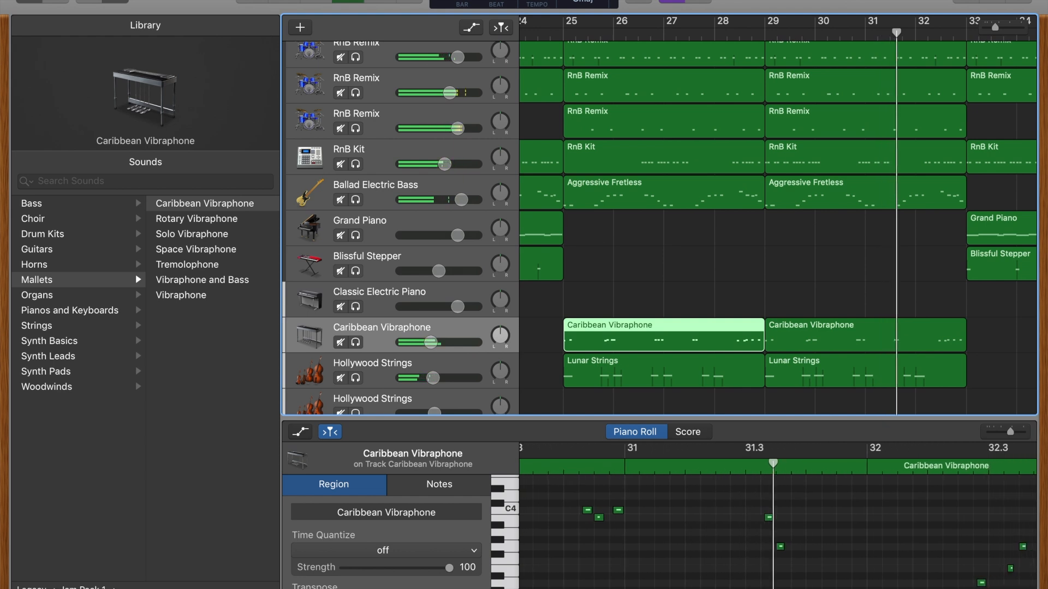
scroll(824, 189, right, 3)
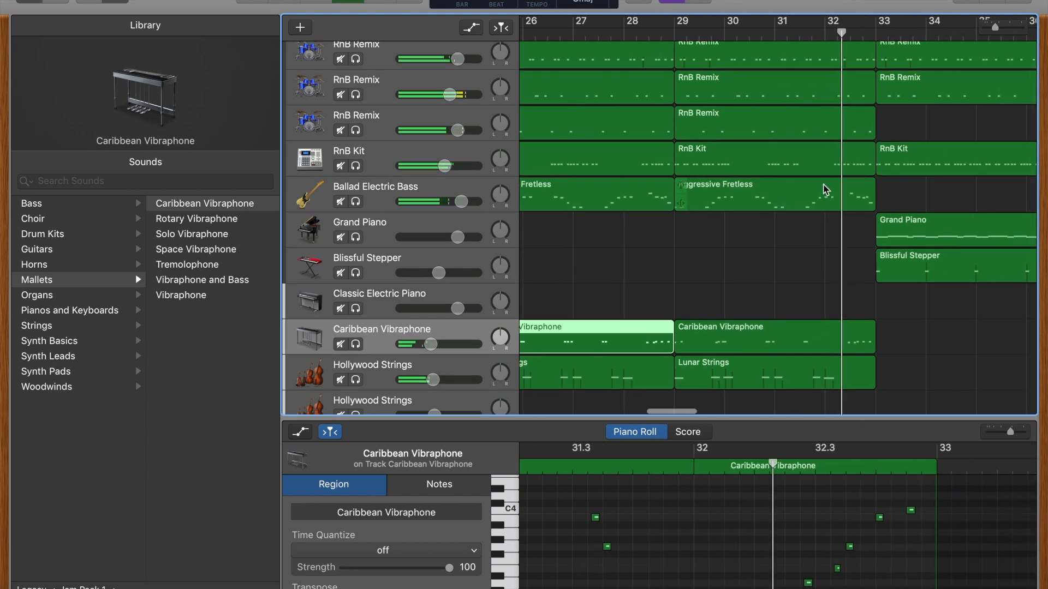